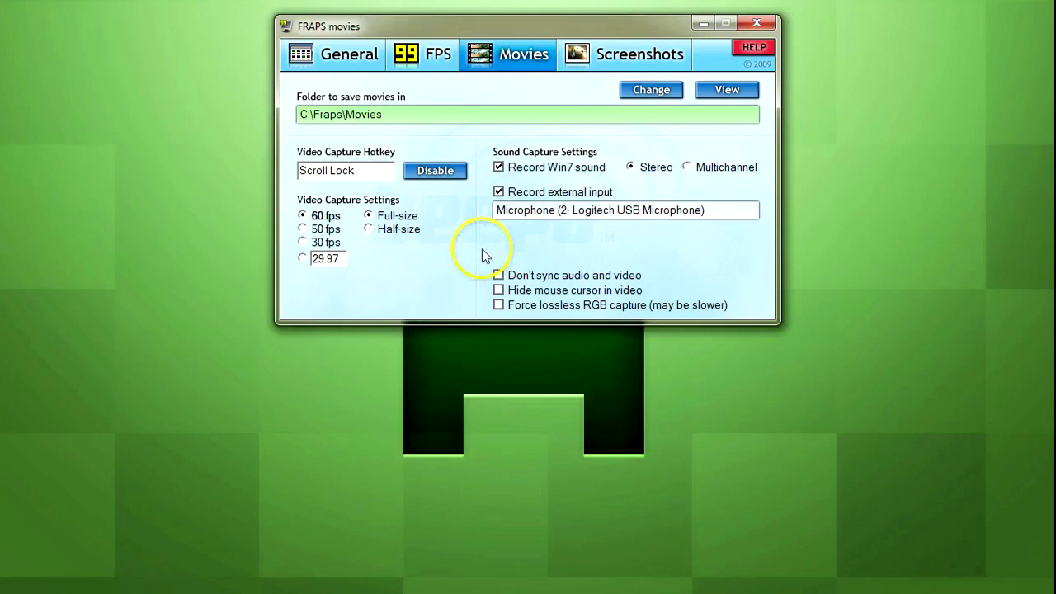
left_click_drag(459, 28, 435, 130)
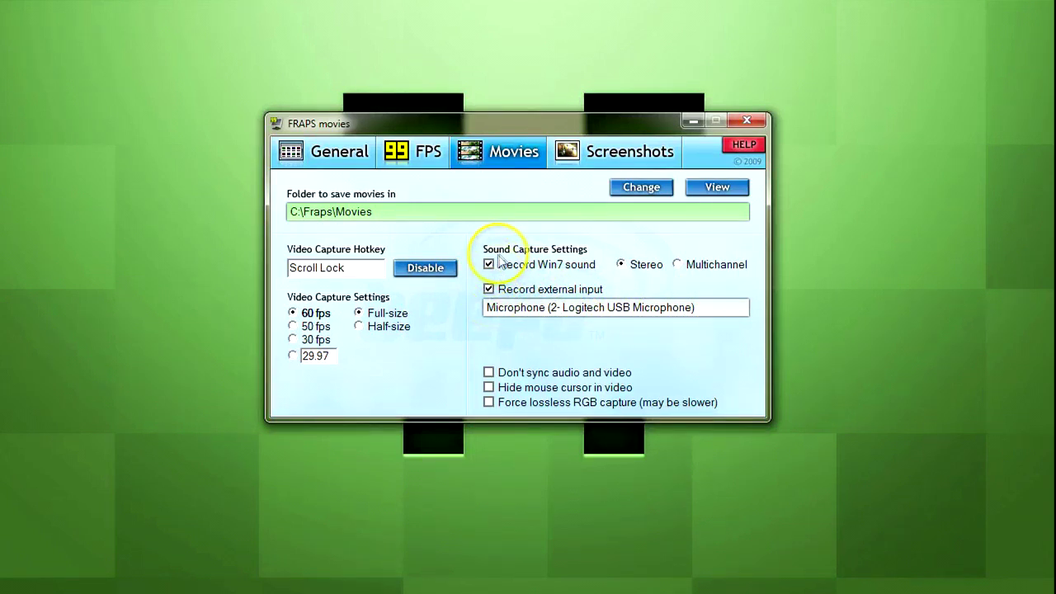
left_click_drag(273, 267, 370, 269)
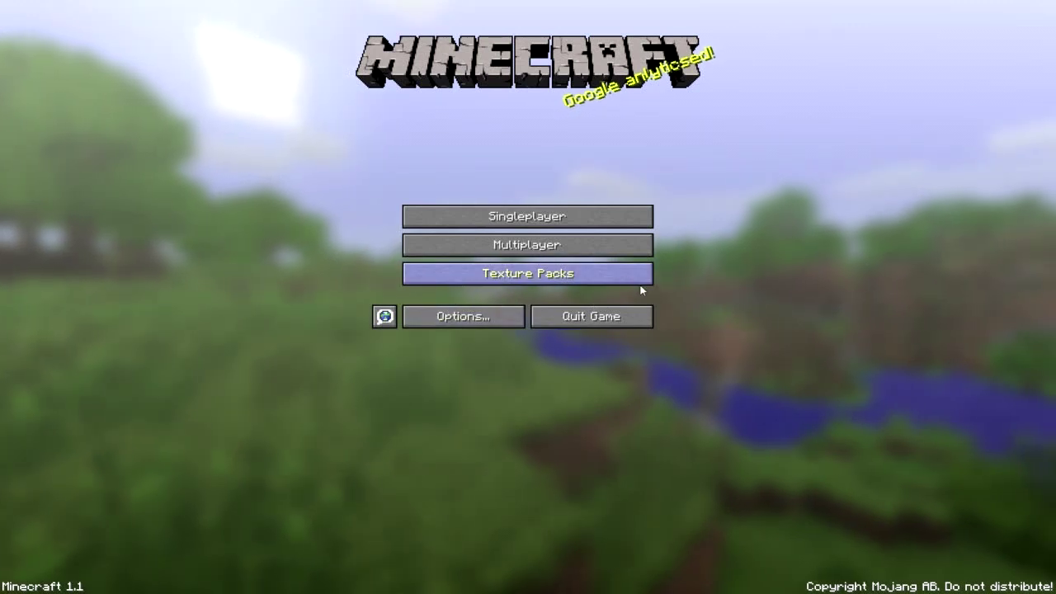
Step: Check Minecraft's video settings and return to the title screen
left_click(487, 325)
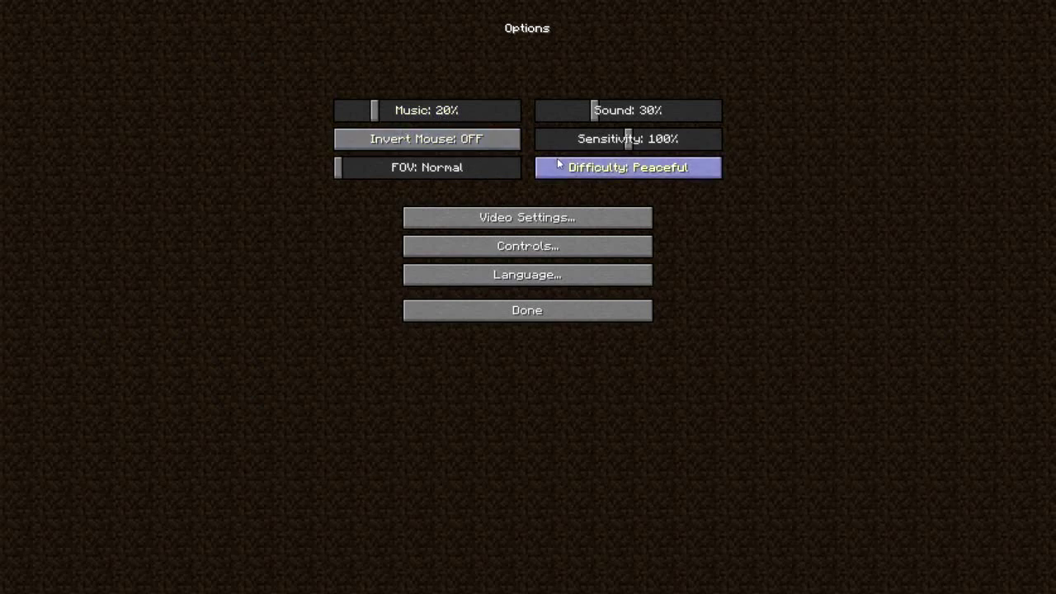
left_click(554, 219)
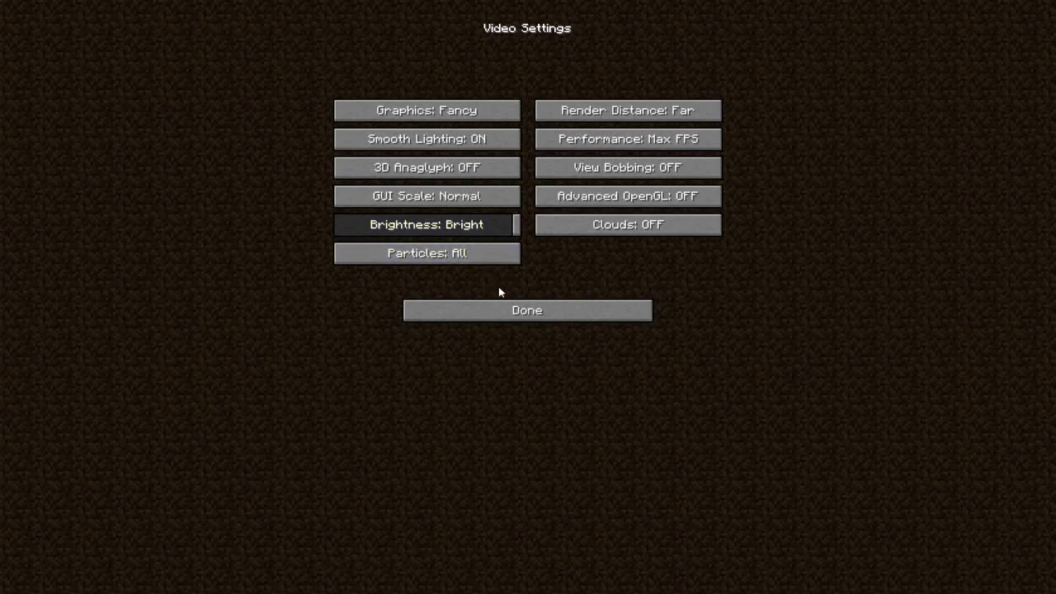
left_click(516, 312)
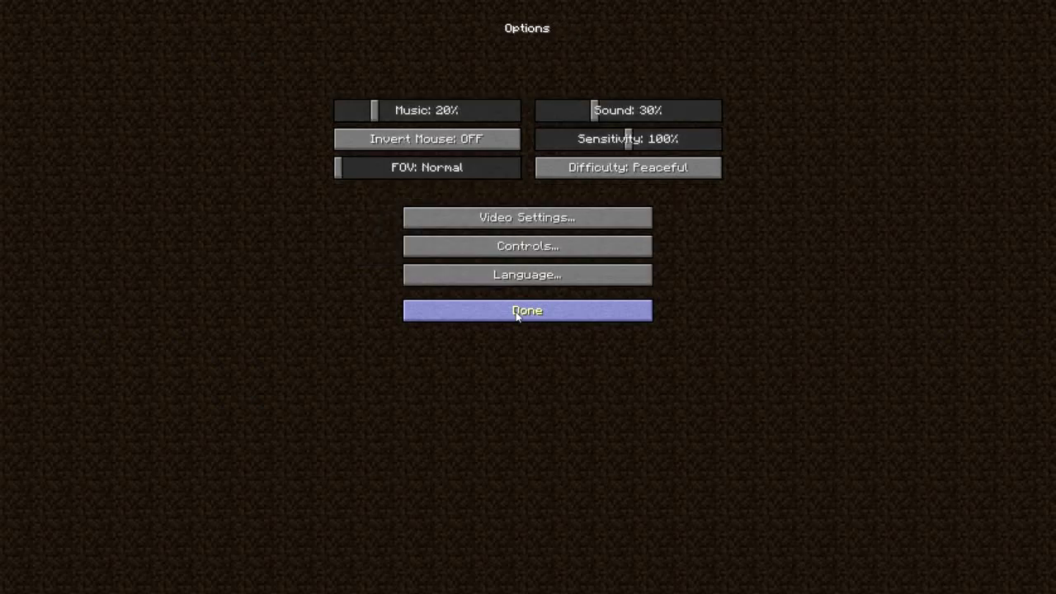
left_click(517, 318)
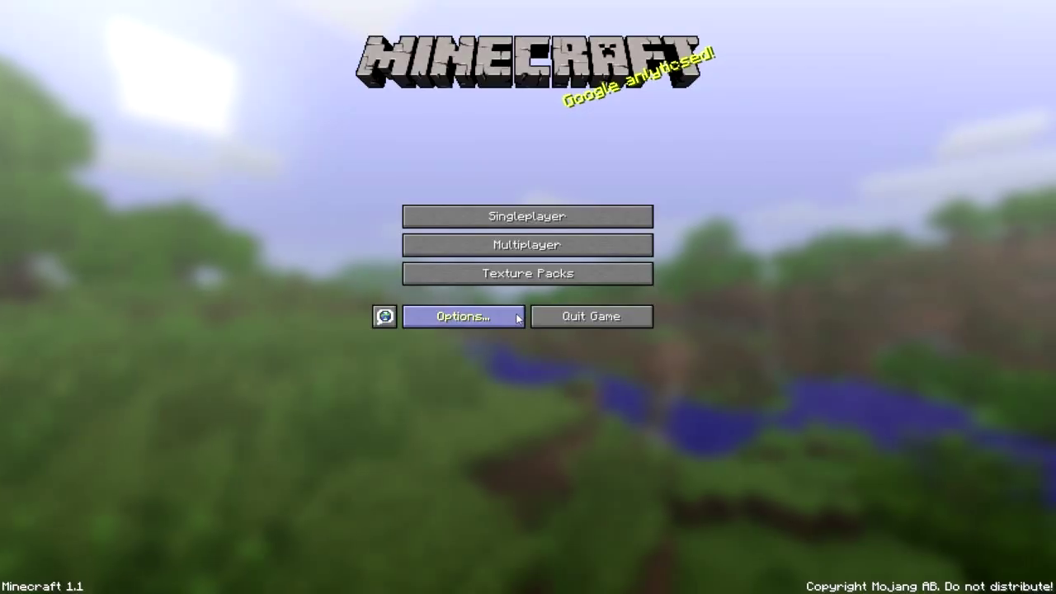
Step: Load the singleplayer world EAS, fly forward over the landscape and check performance in the debug overlay
left_click(523, 218)
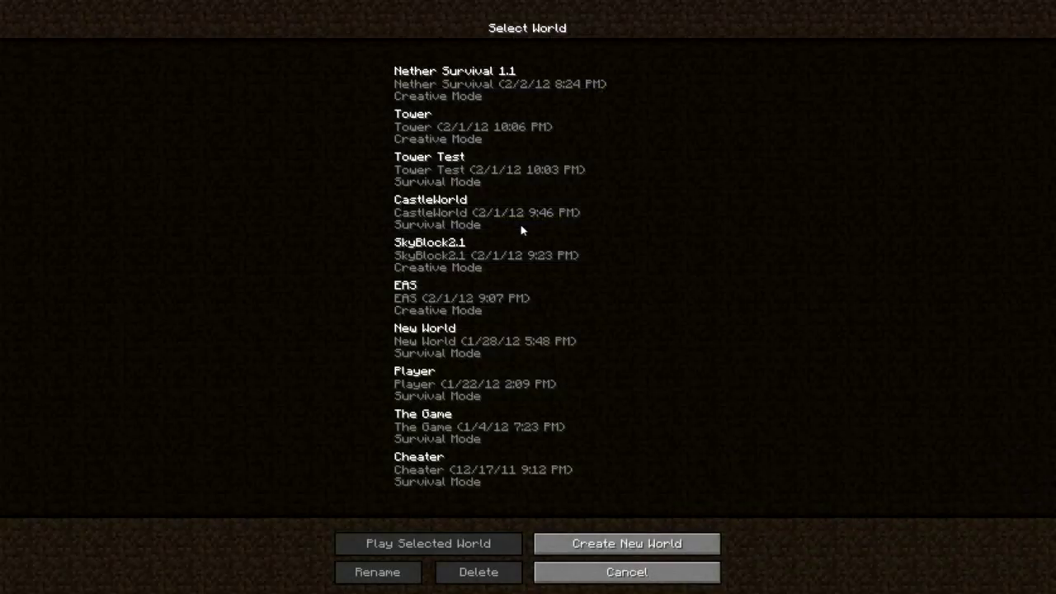
double_click(456, 302)
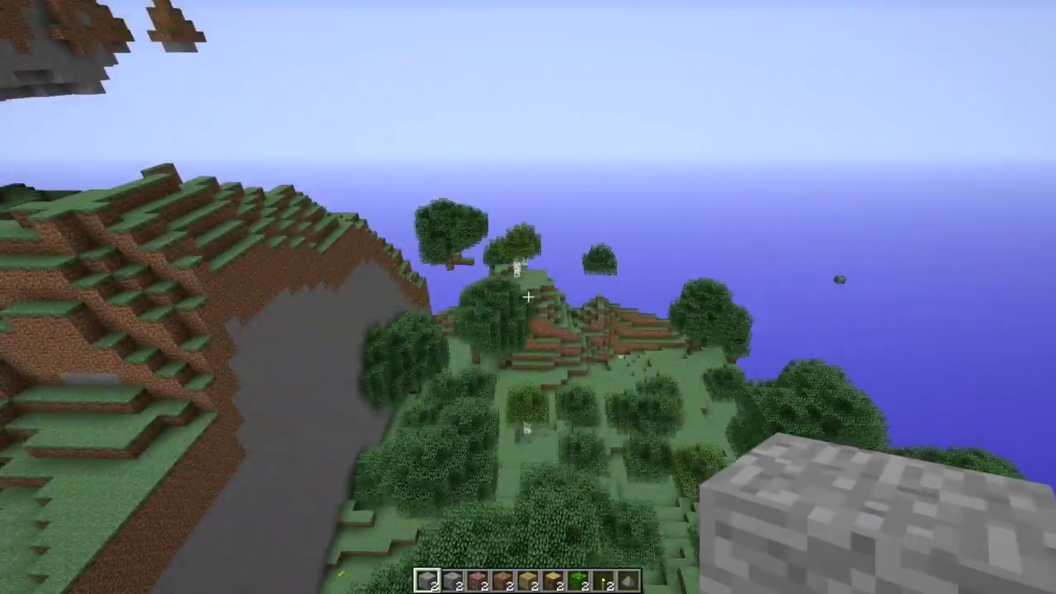
key("w")
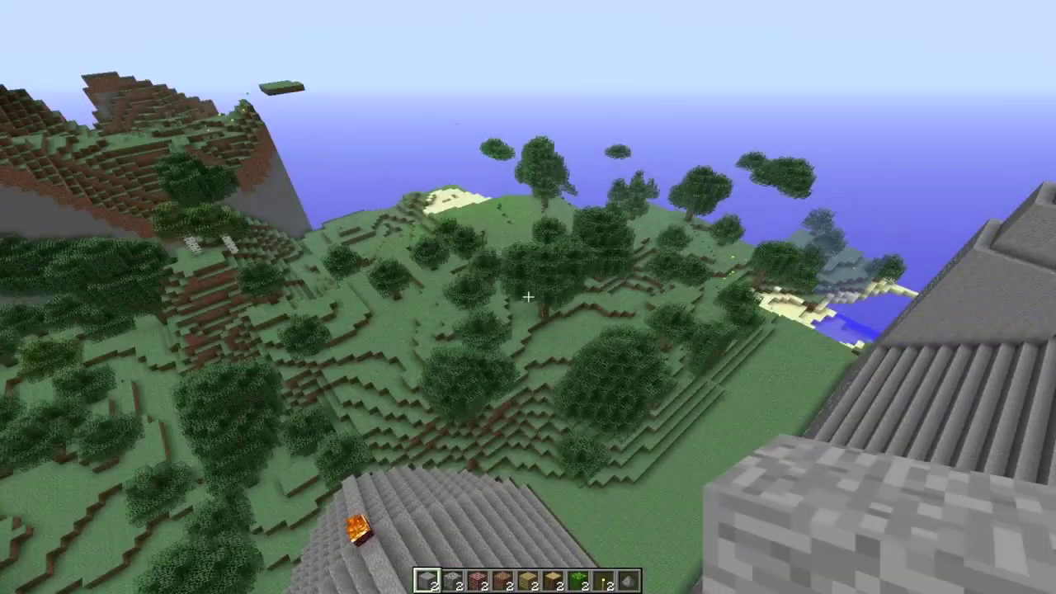
key("F3")
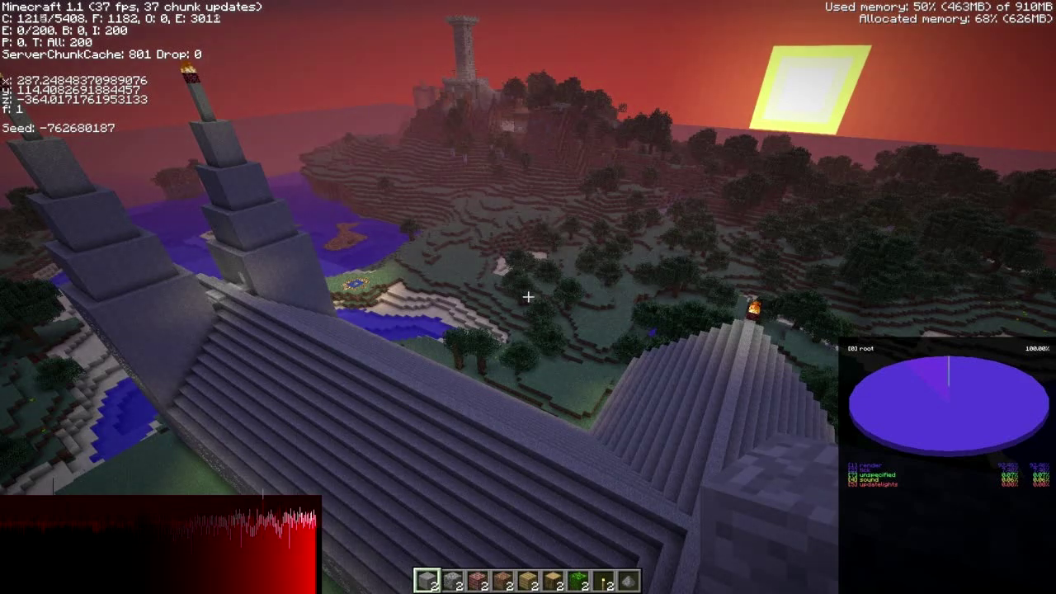
key("F3")
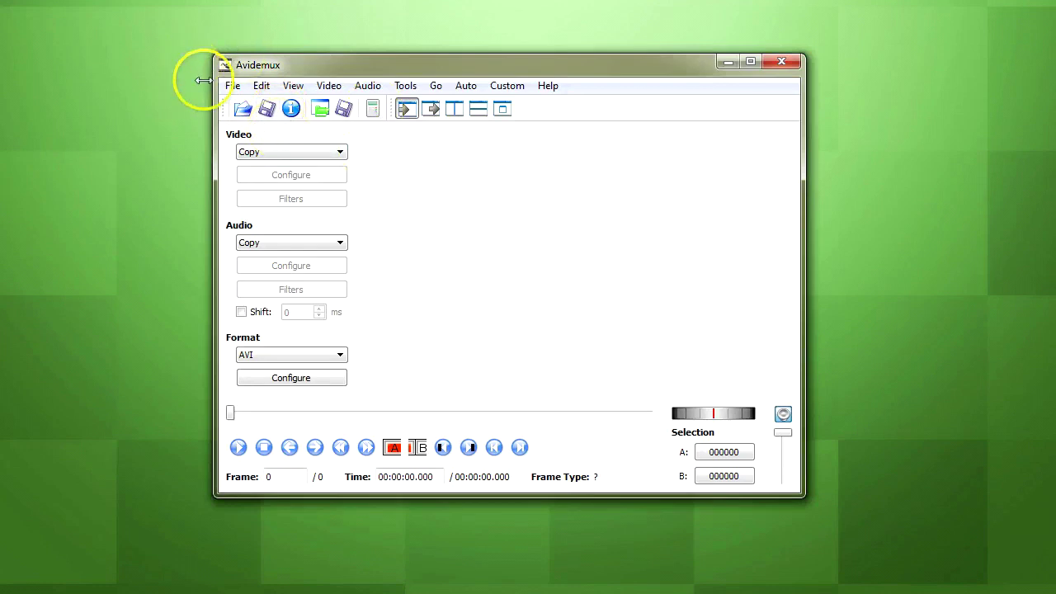
left_click(233, 85)
left_click(246, 104)
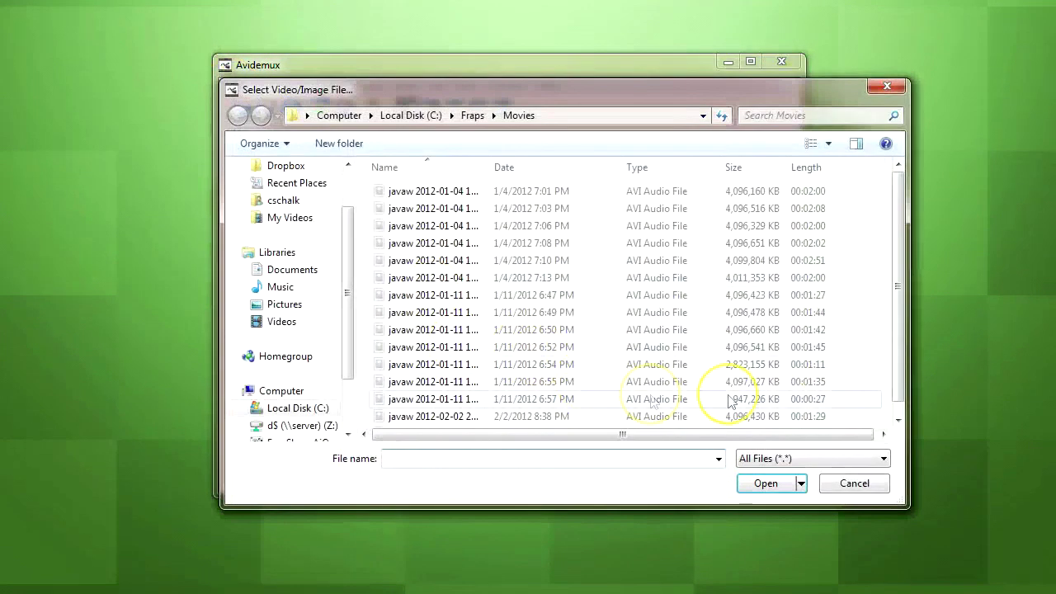
double_click(485, 417)
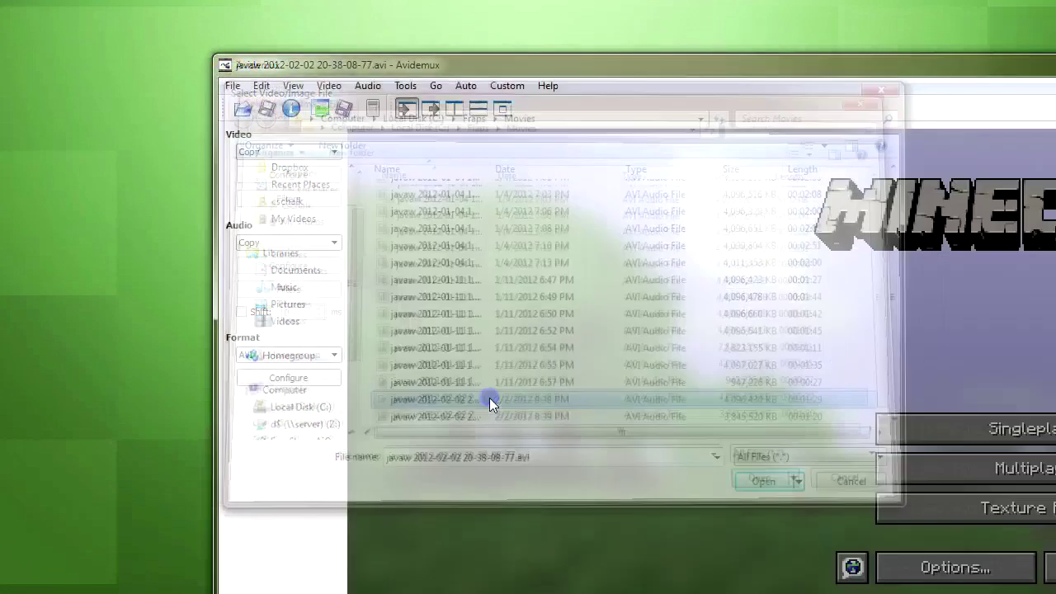
left_click(231, 86)
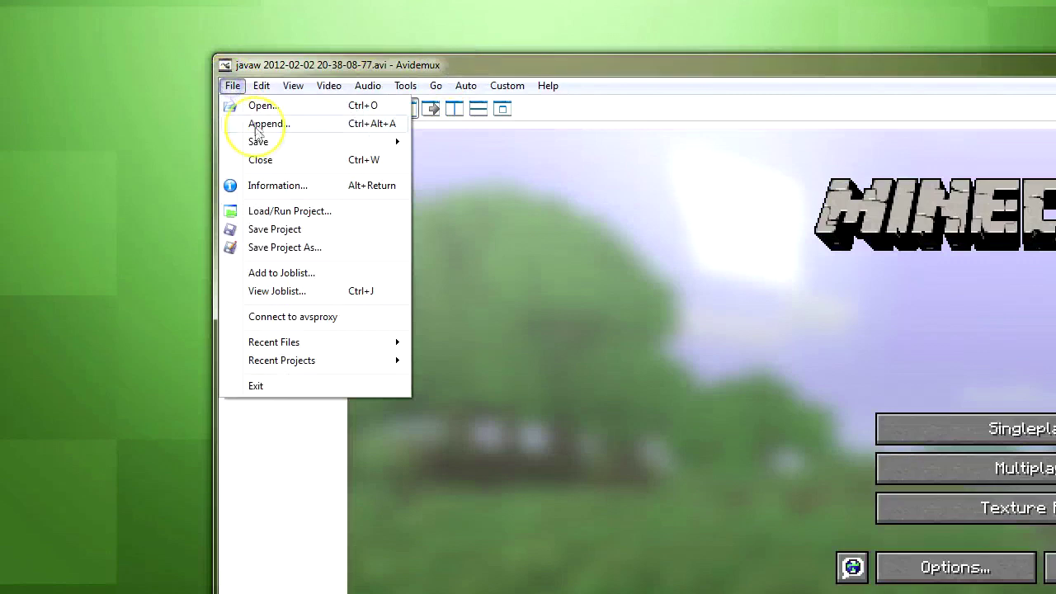
left_click(256, 125)
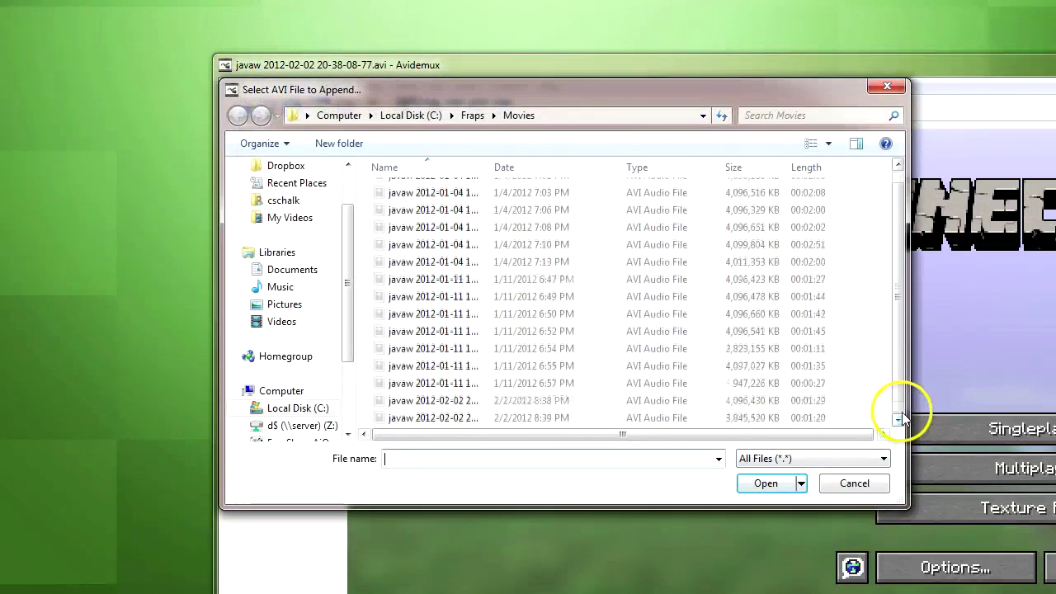
double_click(450, 422)
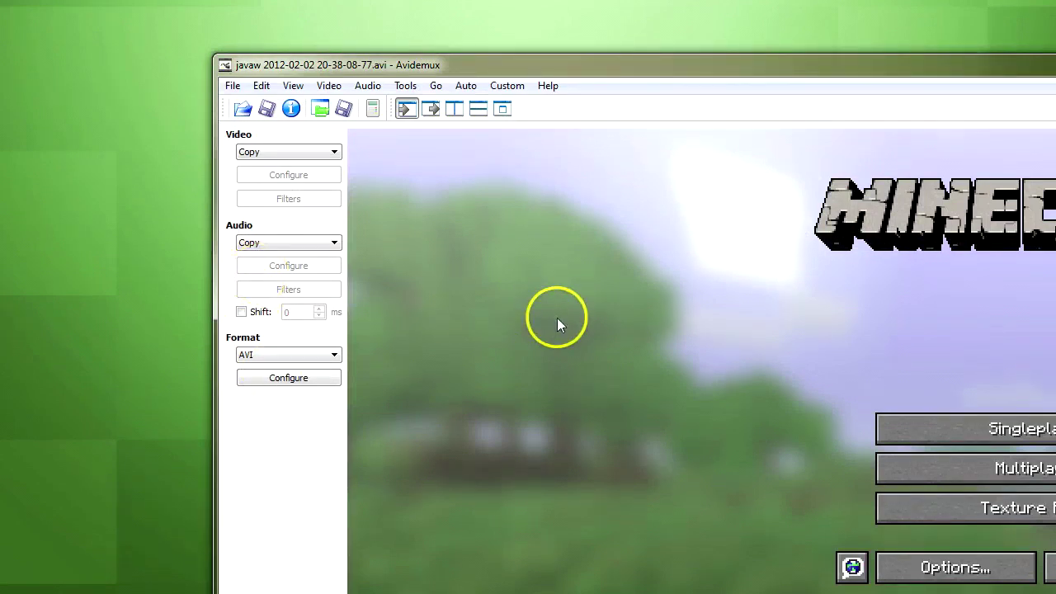
Step: Set the video codec to M-JPEG and add a Resize filter of 1280 x 720 with the aspect ratio unlocked
left_click(266, 153)
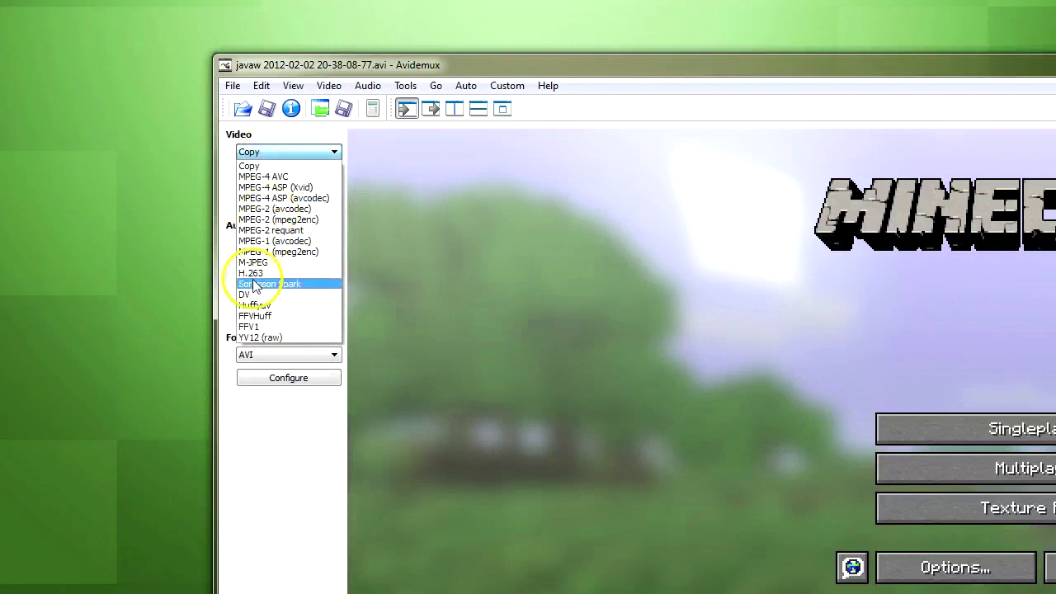
left_click(255, 262)
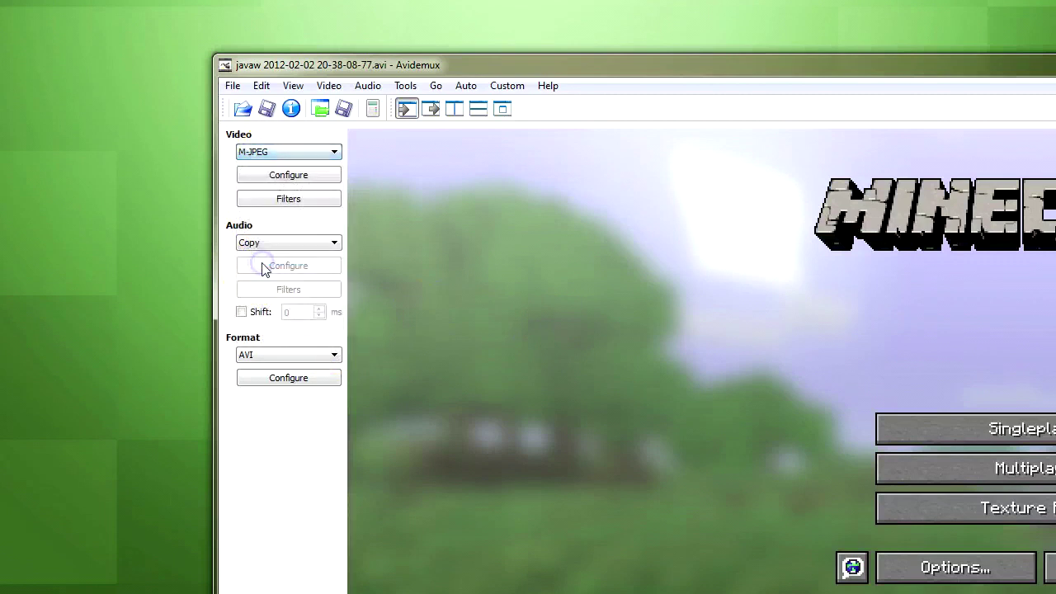
left_click(284, 199)
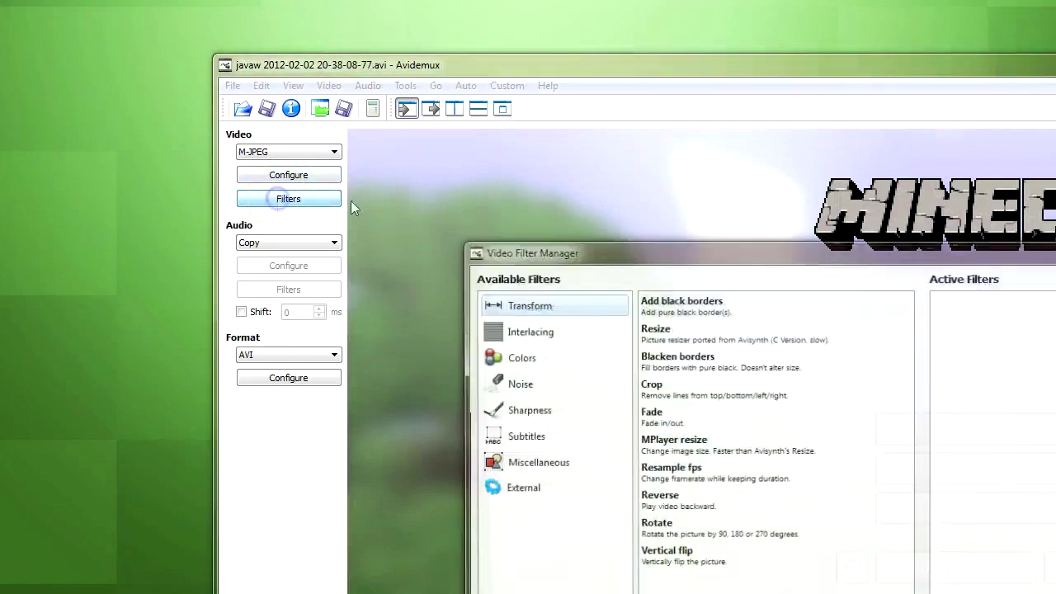
left_click_drag(550, 250, 252, 122)
left_click(330, 247)
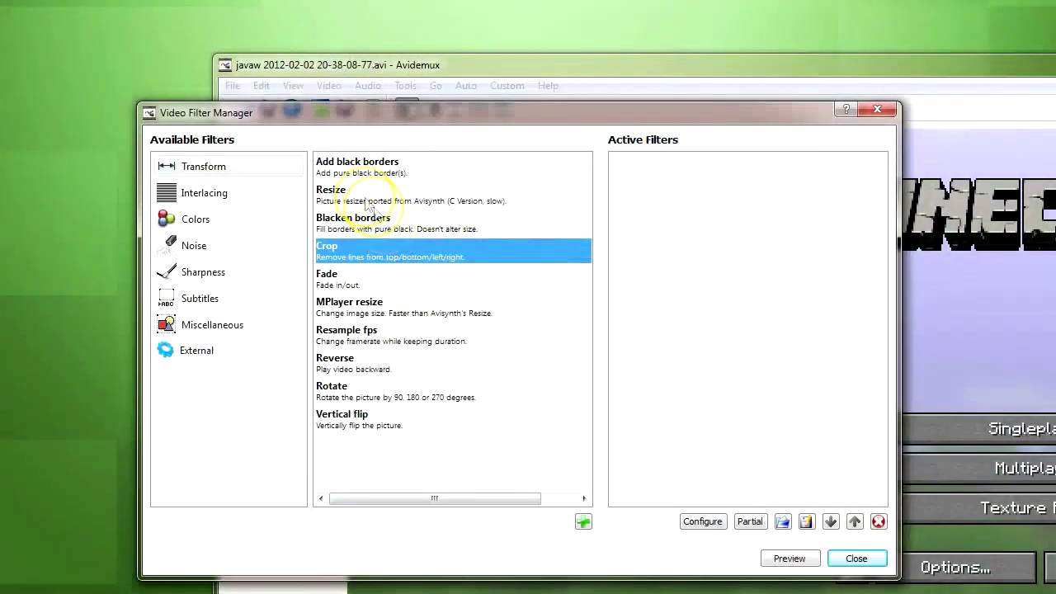
double_click(369, 206)
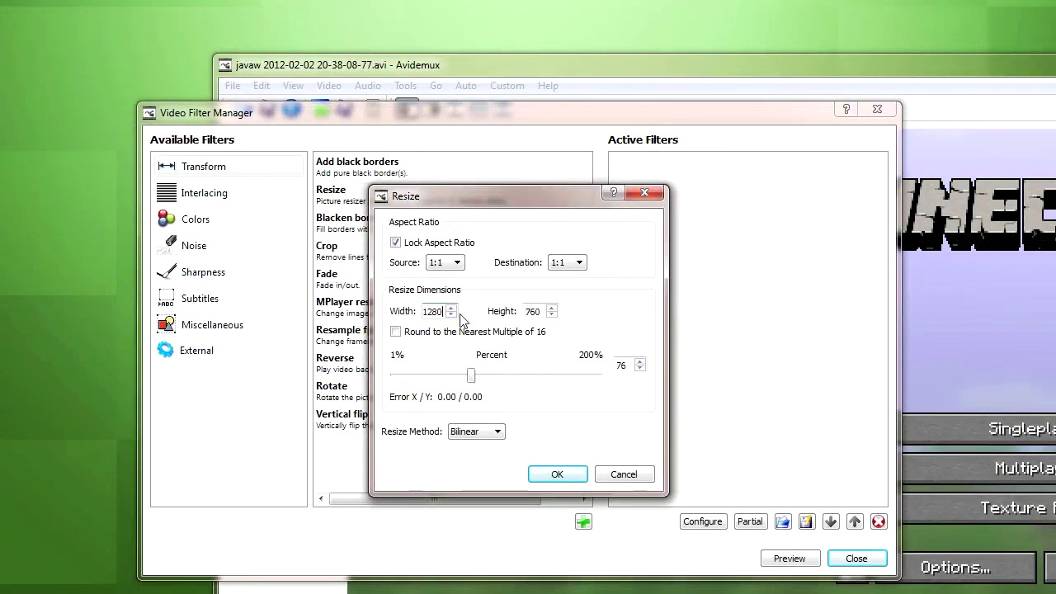
left_click(395, 242)
double_click(532, 311)
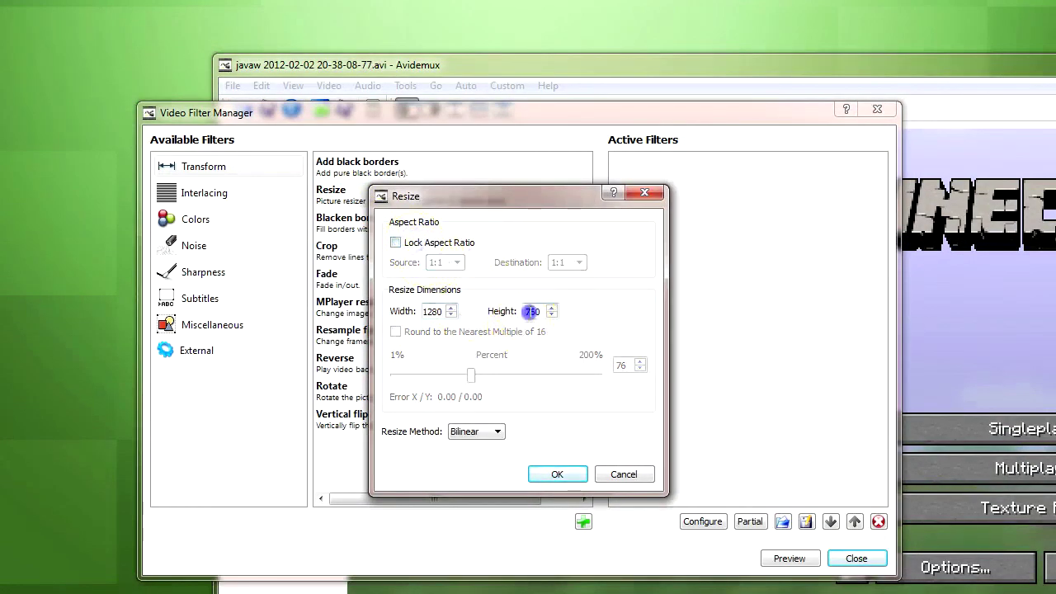
type("720")
left_click(556, 474)
Step: Add a Contrast filter with brightness 10 and close the filter manager
left_click(212, 219)
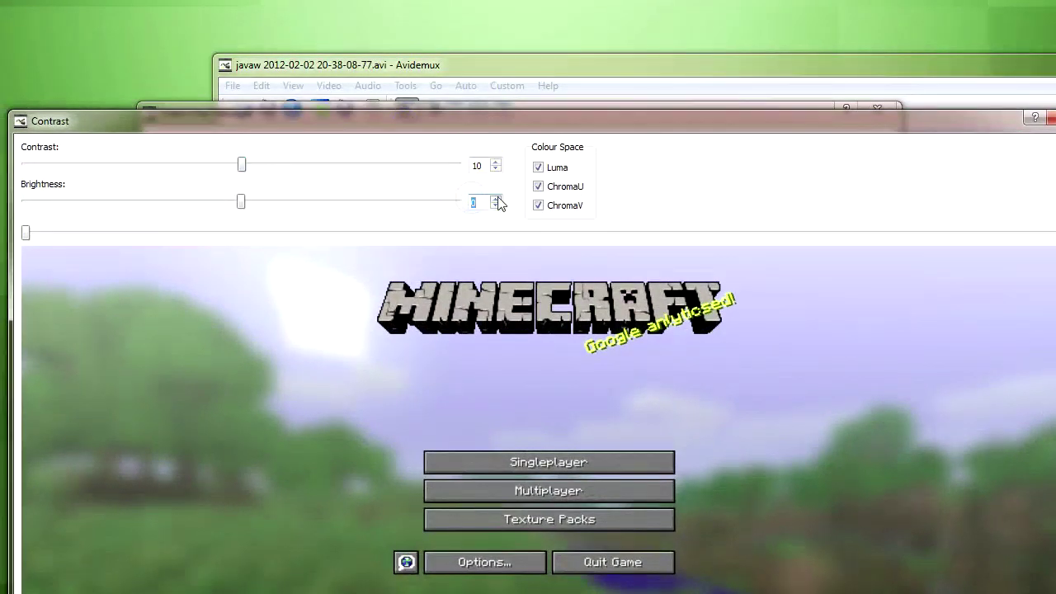
type("10")
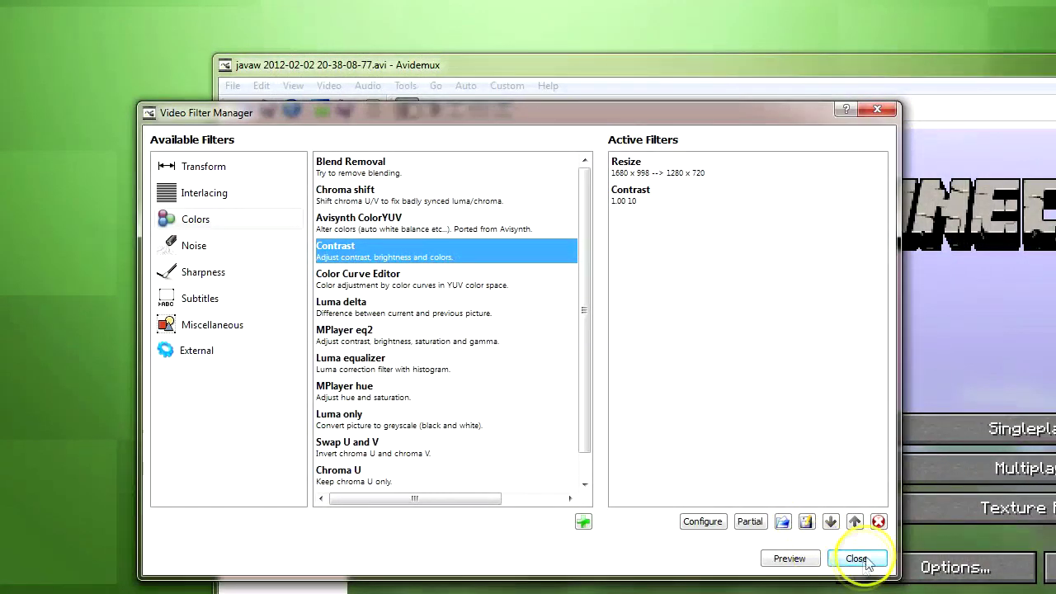
left_click(856, 558)
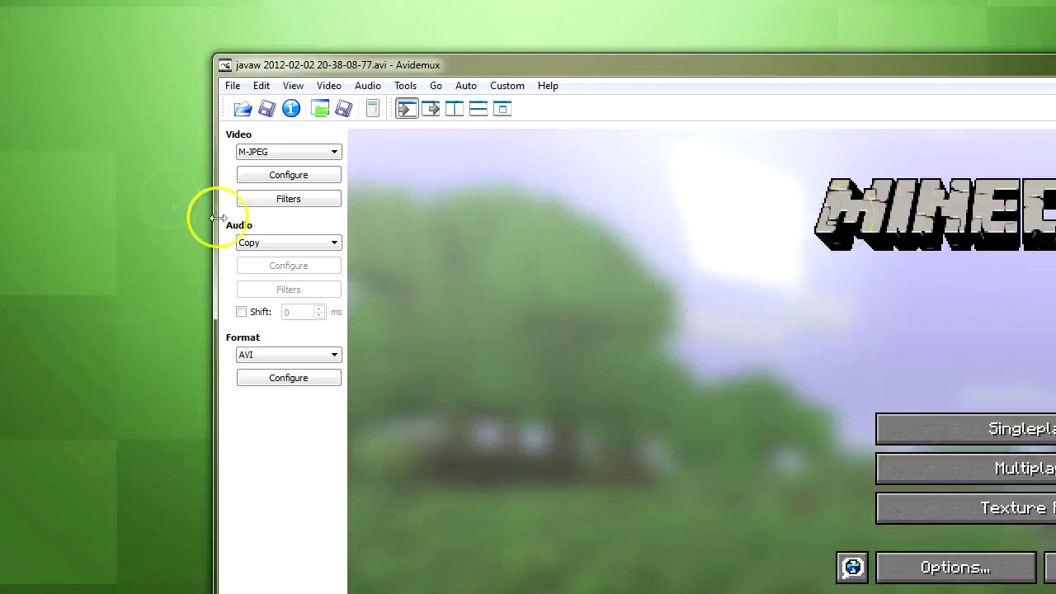
left_click(232, 85)
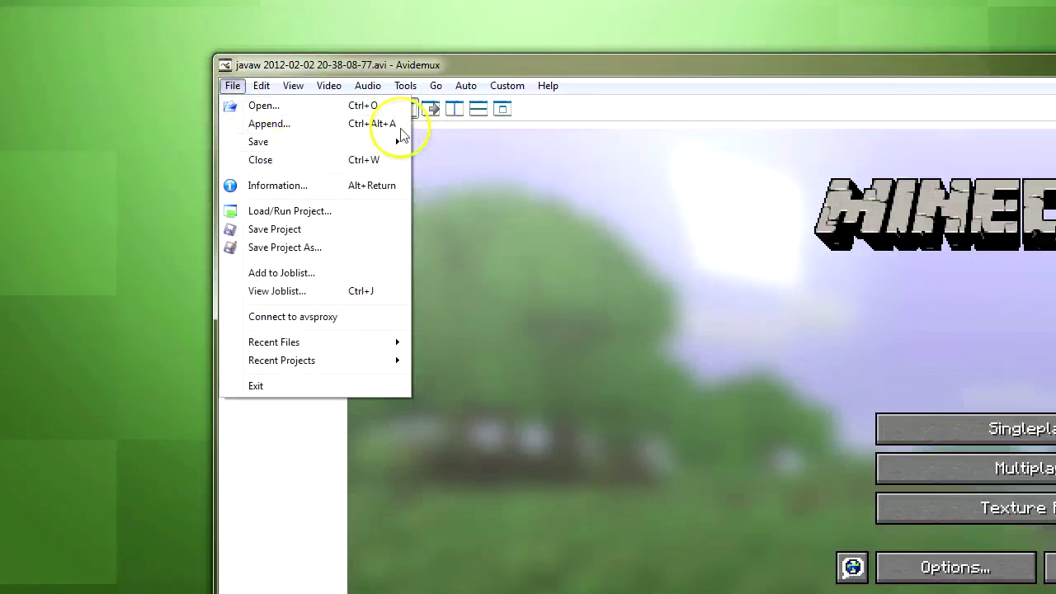
left_click(483, 65)
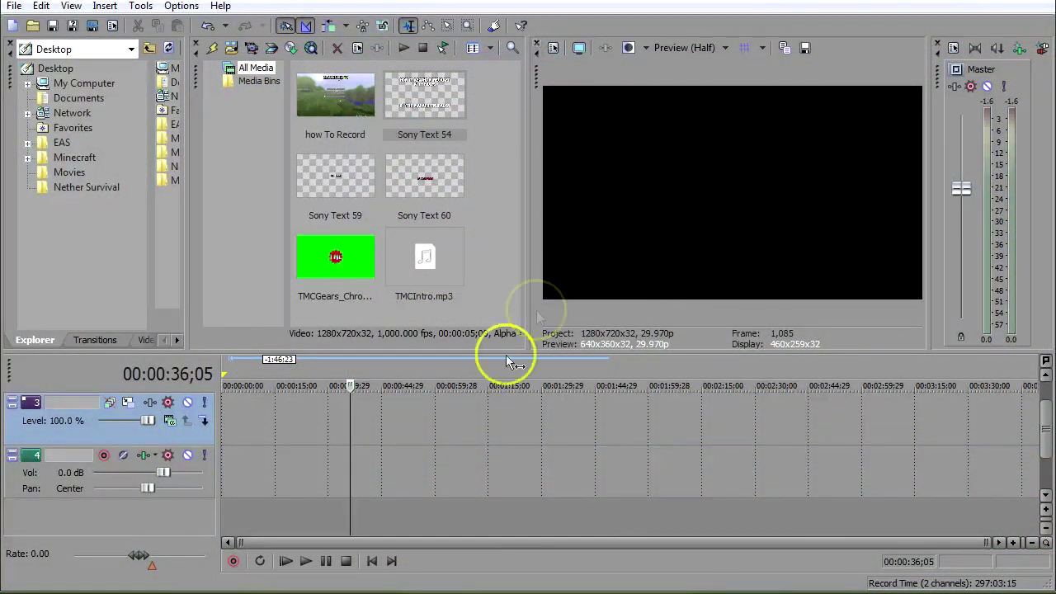
Step: In Sony Vegas, move the playhead to 00:00:04;02 within the intro title at the start of the timeline
scroll(673, 513, "up", 5)
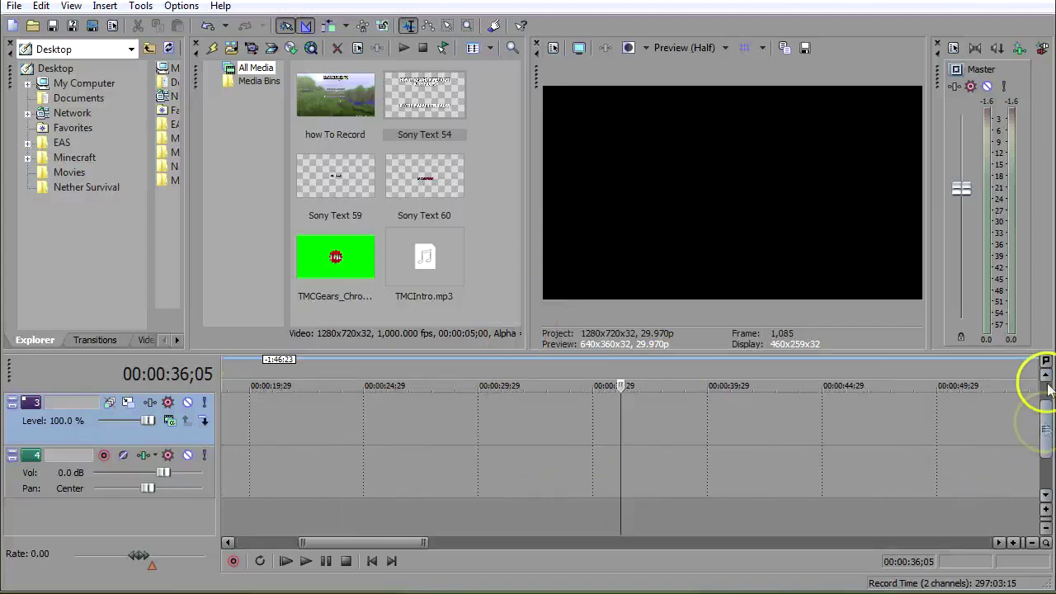
left_click(1046, 378)
left_click_drag(416, 543, 353, 543)
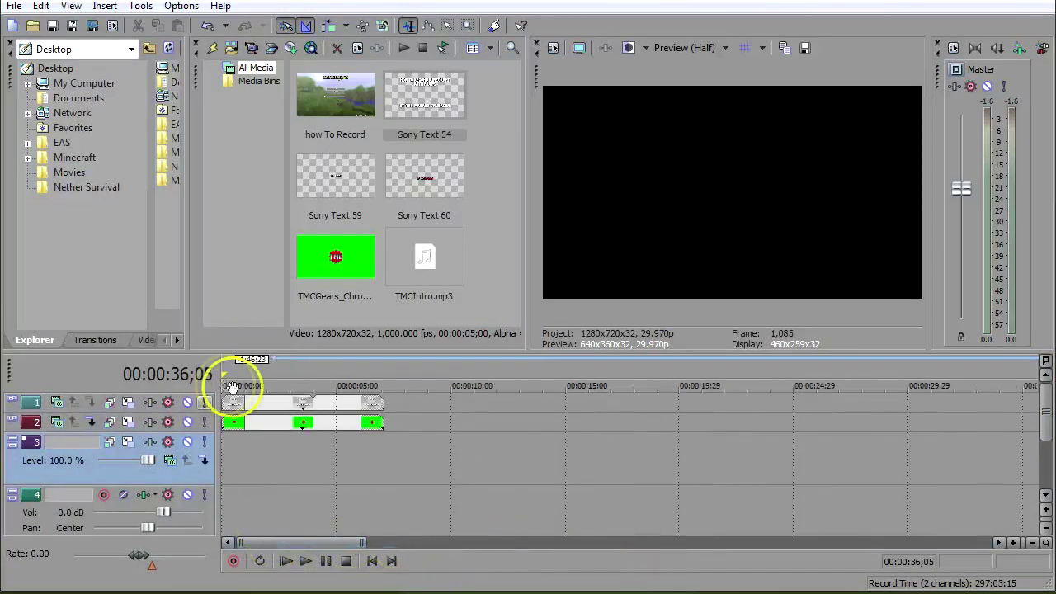
left_click(314, 443)
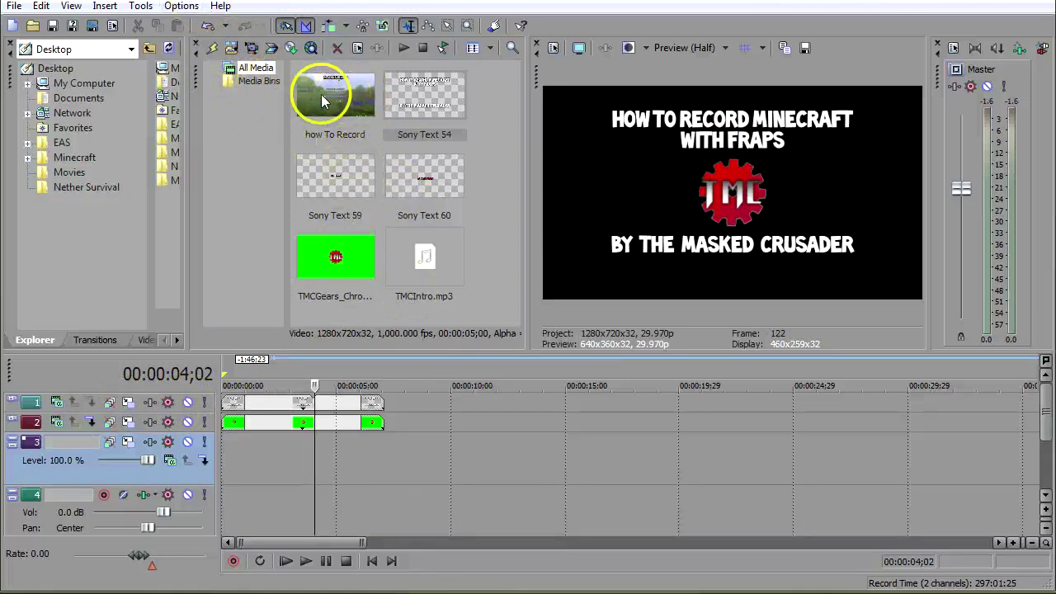
Step: Import Part 1.mp4 and Part 2.mp4 from the Movies folder into the project media
left_click(231, 51)
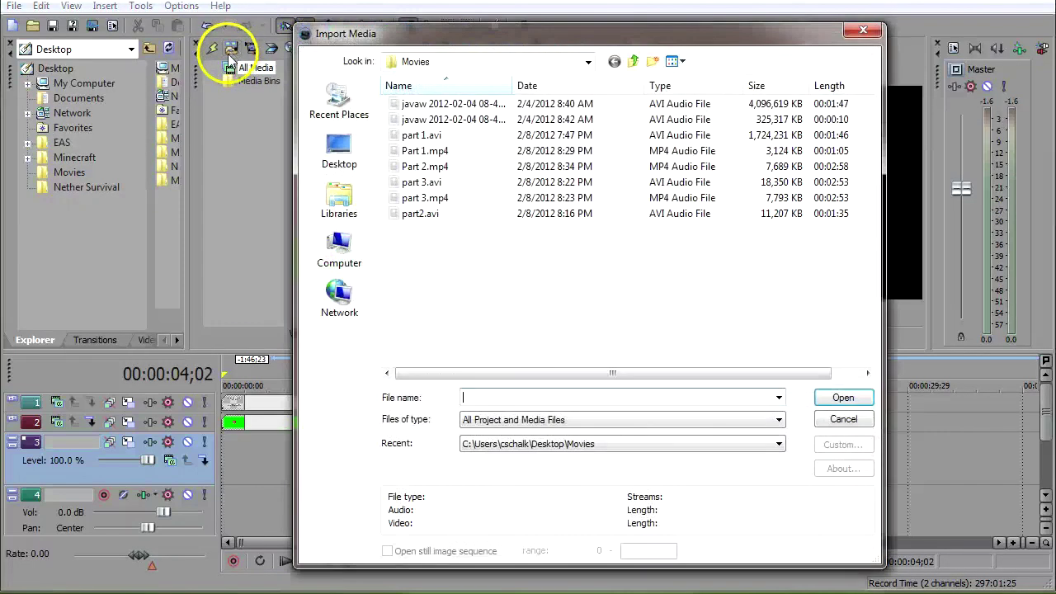
left_click(429, 154)
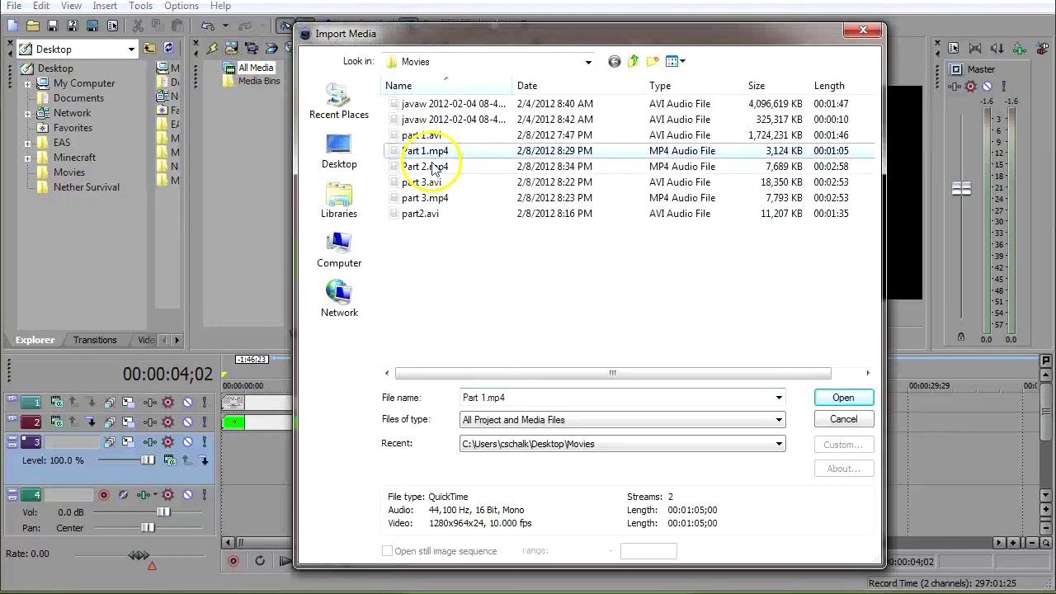
left_click(432, 165, "ctrl")
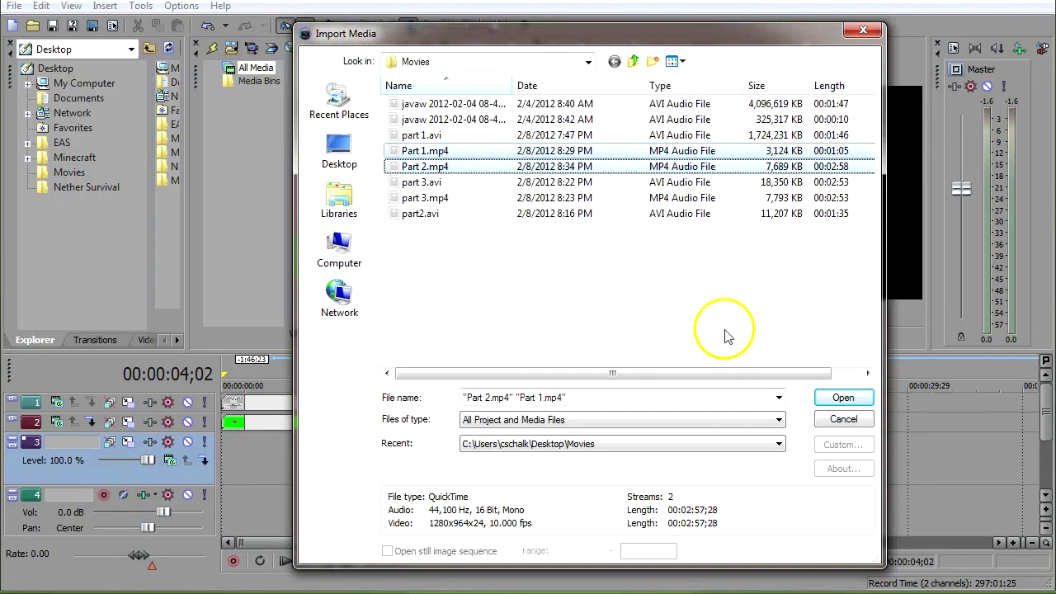
left_click(841, 399)
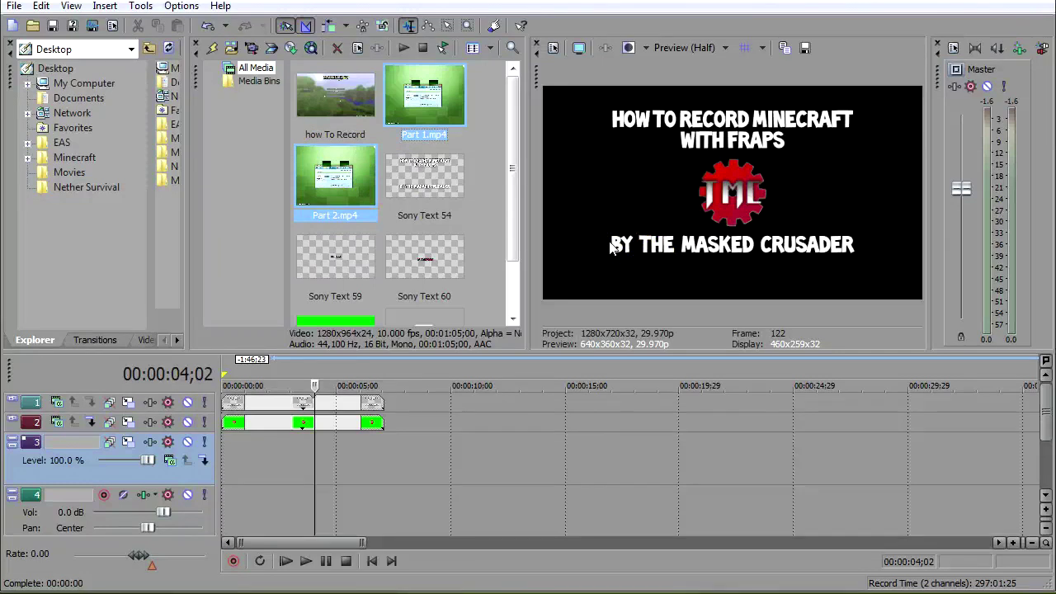
Step: Place the how To Record clip on video track 3 and audio track 4, after the intro clips
left_click_drag(319, 108, 419, 500)
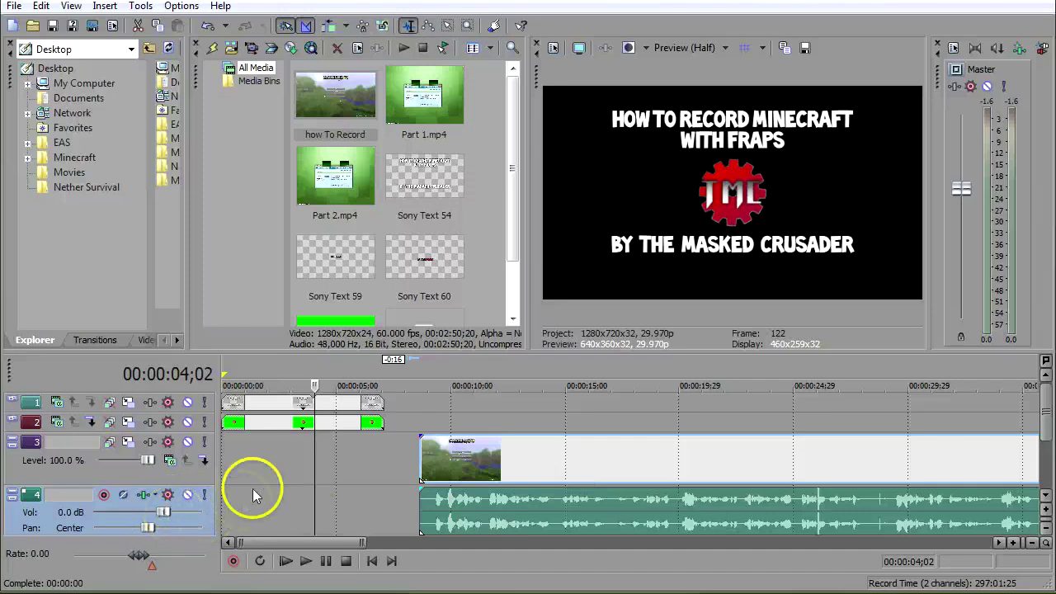
Step: Move the how To Record clip earlier on its tracks so it starts just before the playhead and overlaps the intro title
left_click_drag(523, 462, 405, 443)
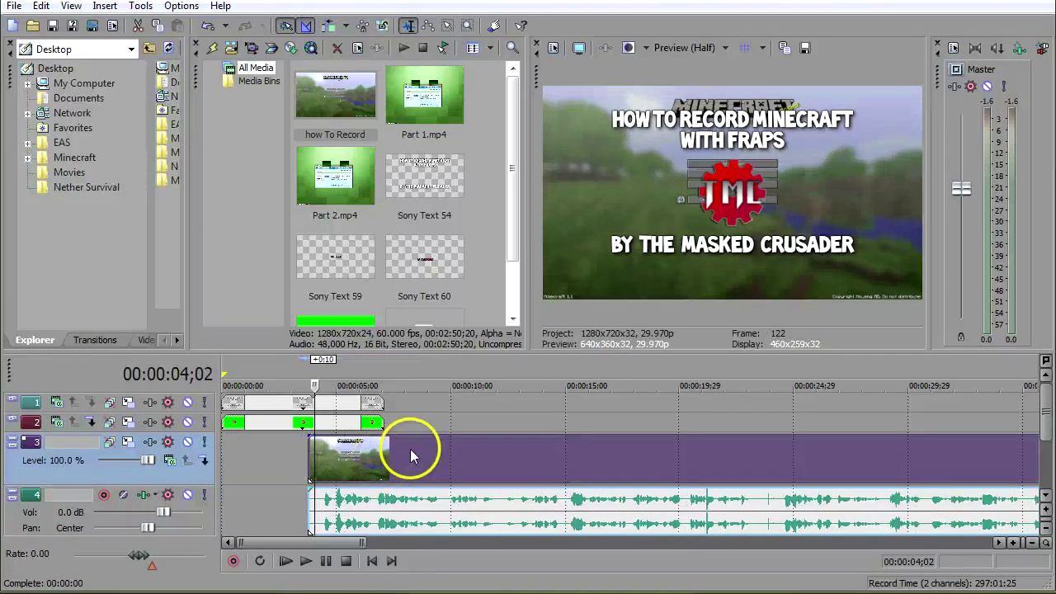
Step: Open the custom render settings of the Sony AVC template Internet 16:9 HD 30p (YouTube) and review its video settings
left_click(14, 6)
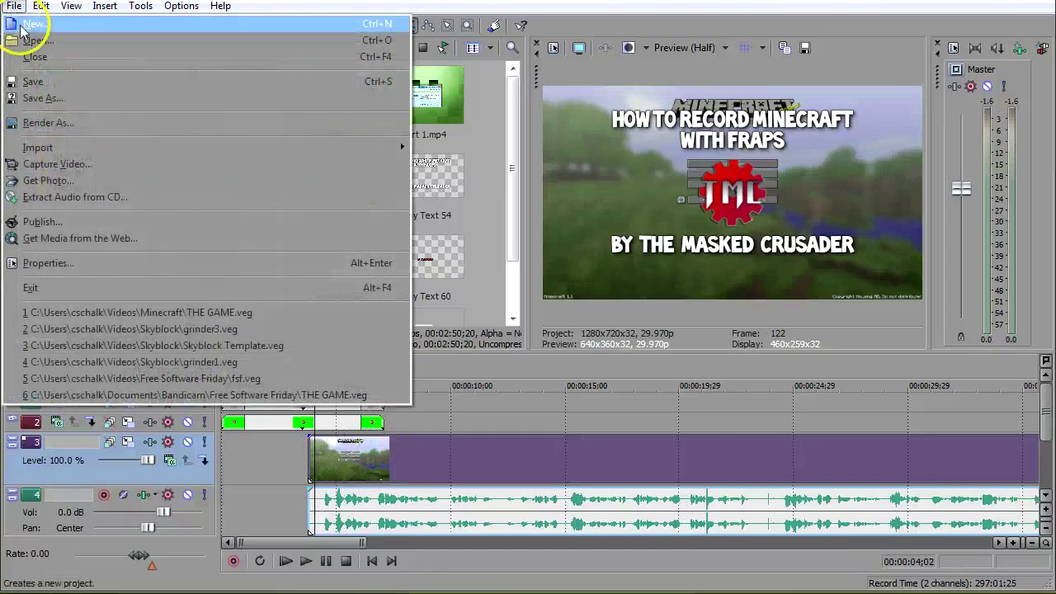
left_click(59, 124)
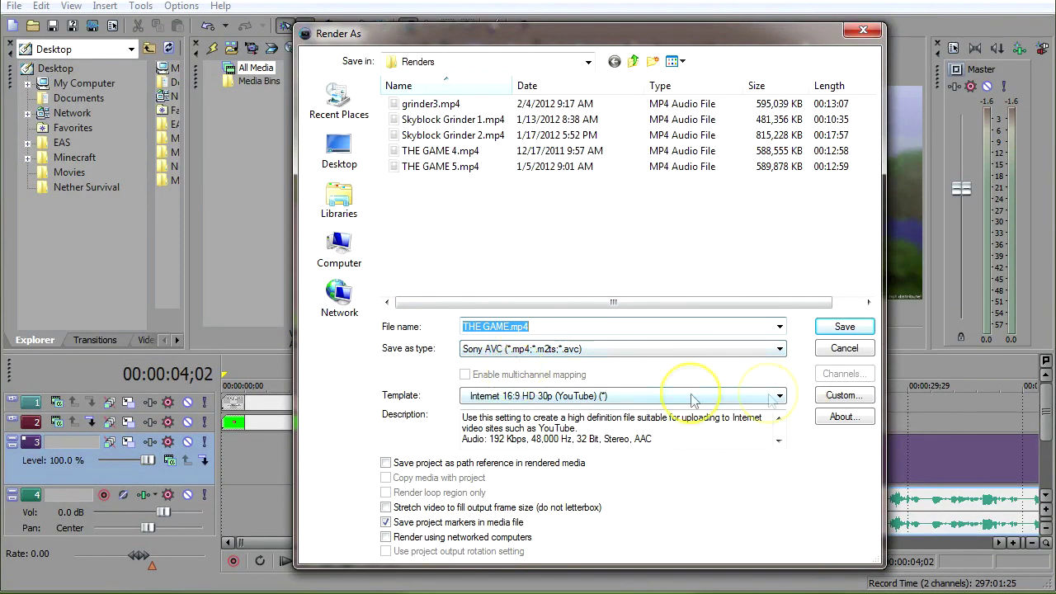
left_click(824, 398)
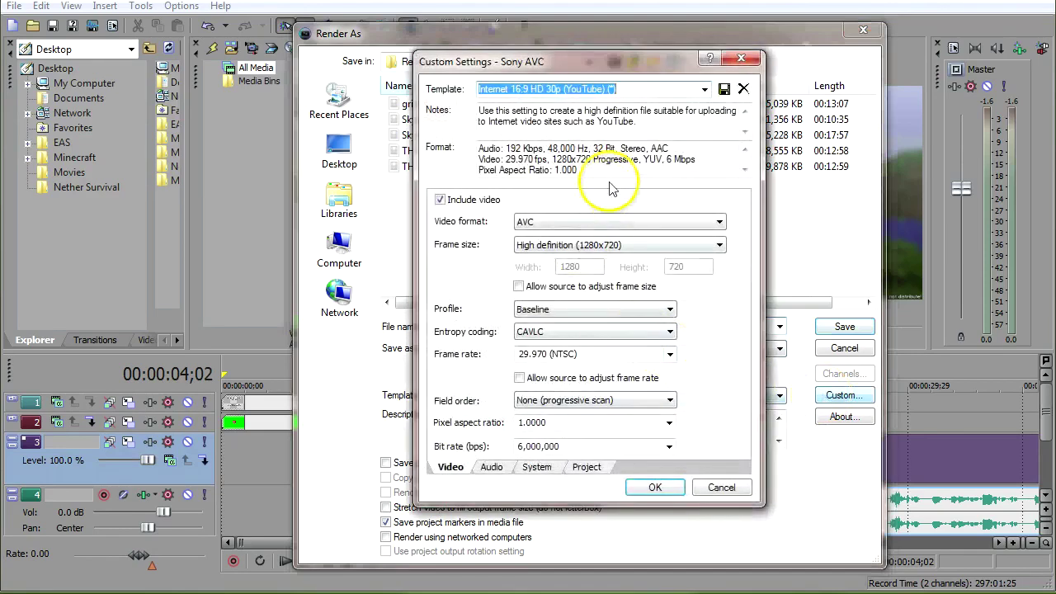
double_click(573, 89)
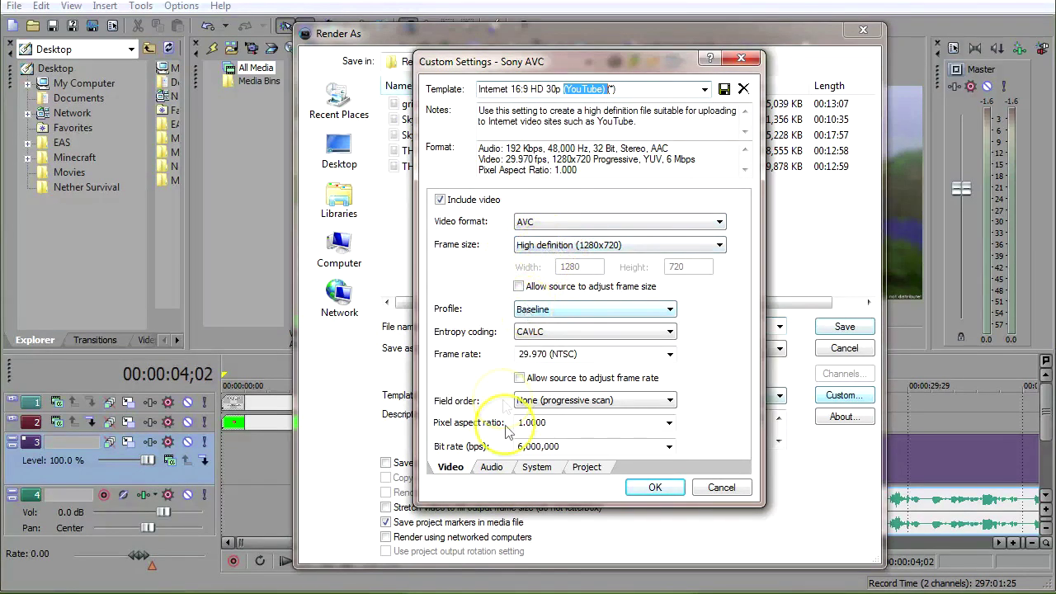
Step: Review the render template's audio, system and project settings, and close the render dialog without rendering
left_click(492, 466)
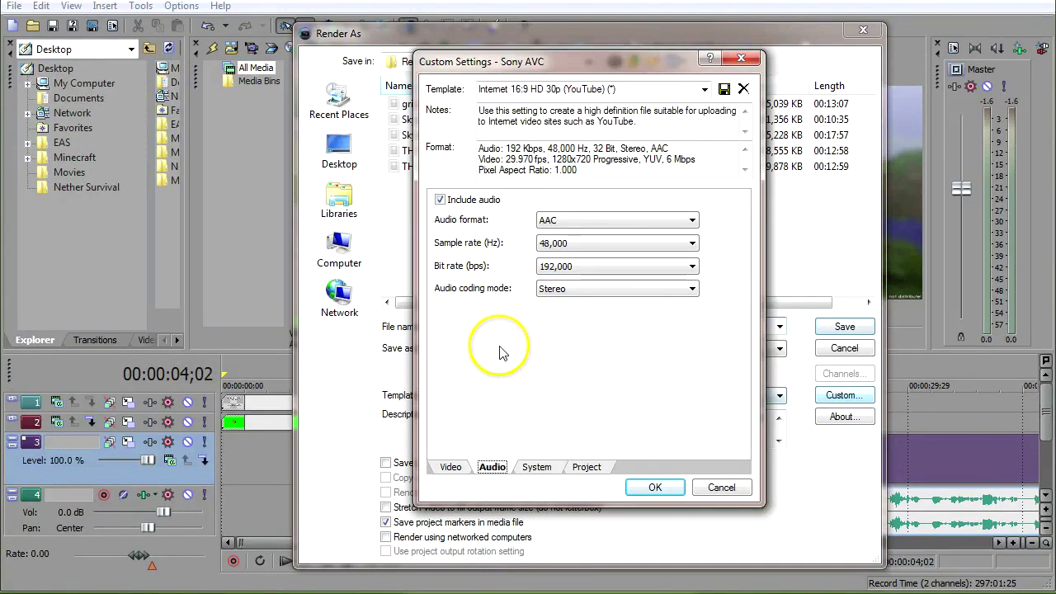
left_click(553, 274)
double_click(659, 149)
left_click(544, 360)
left_click(536, 467)
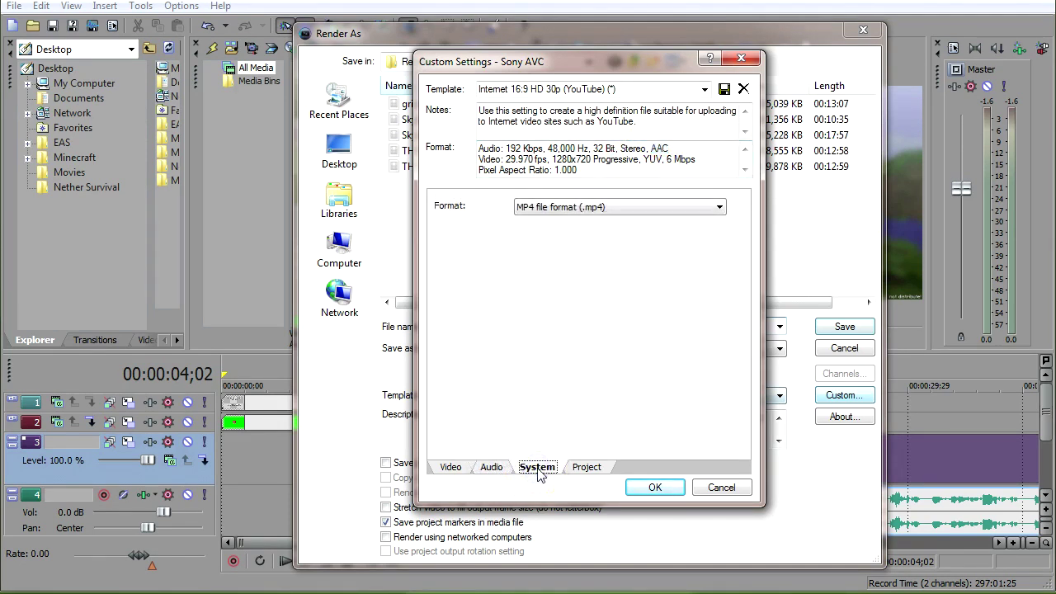
left_click(582, 468)
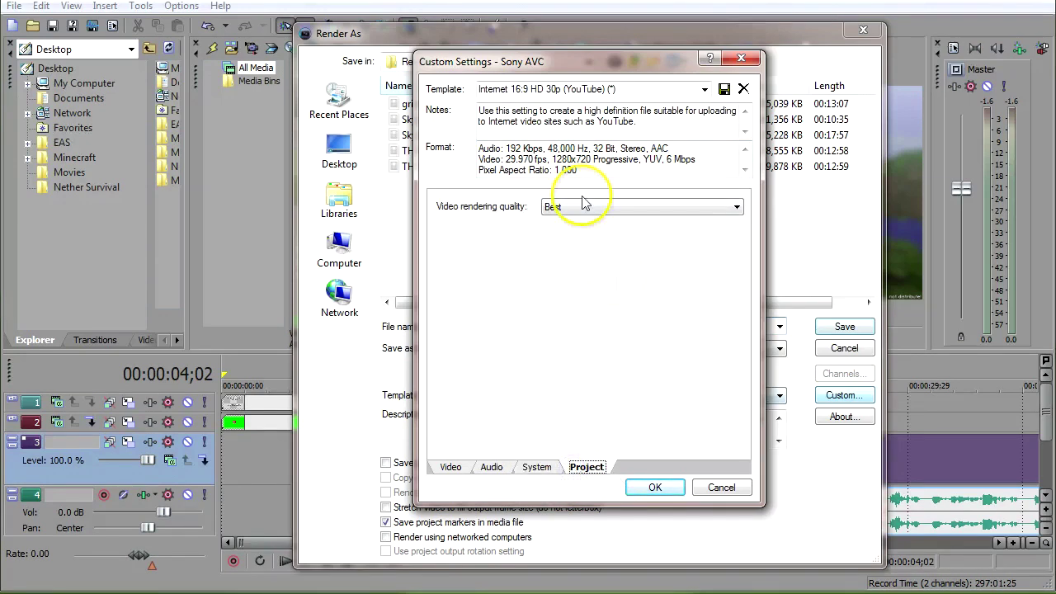
left_click(654, 487)
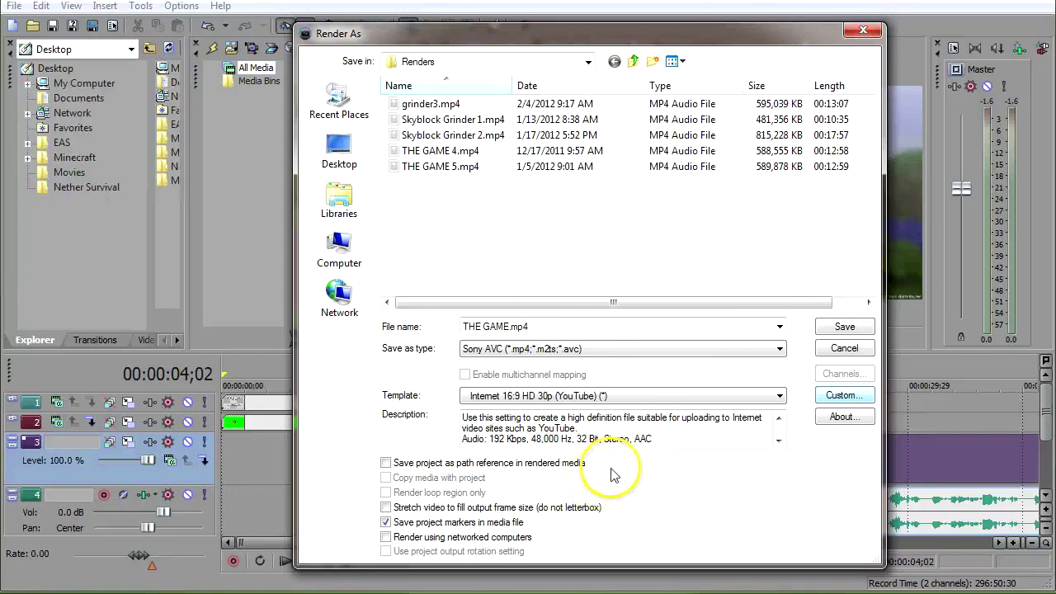
left_click(876, 32)
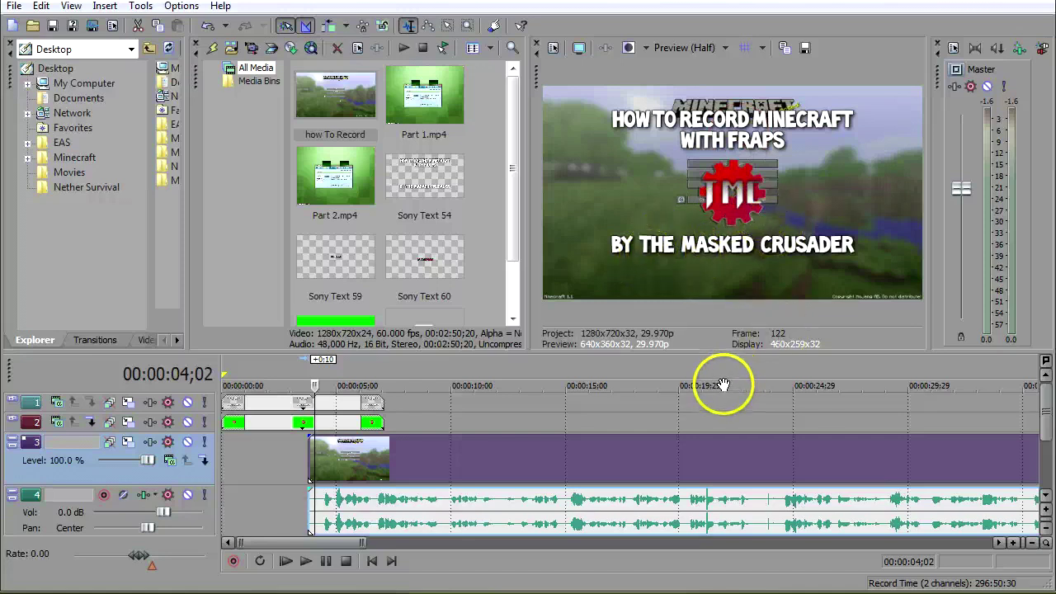
Step: Move the playhead to 00:00:06;01, near the end of the intro title
left_click(407, 462)
left_click(537, 478)
left_click(371, 456)
left_click(361, 470)
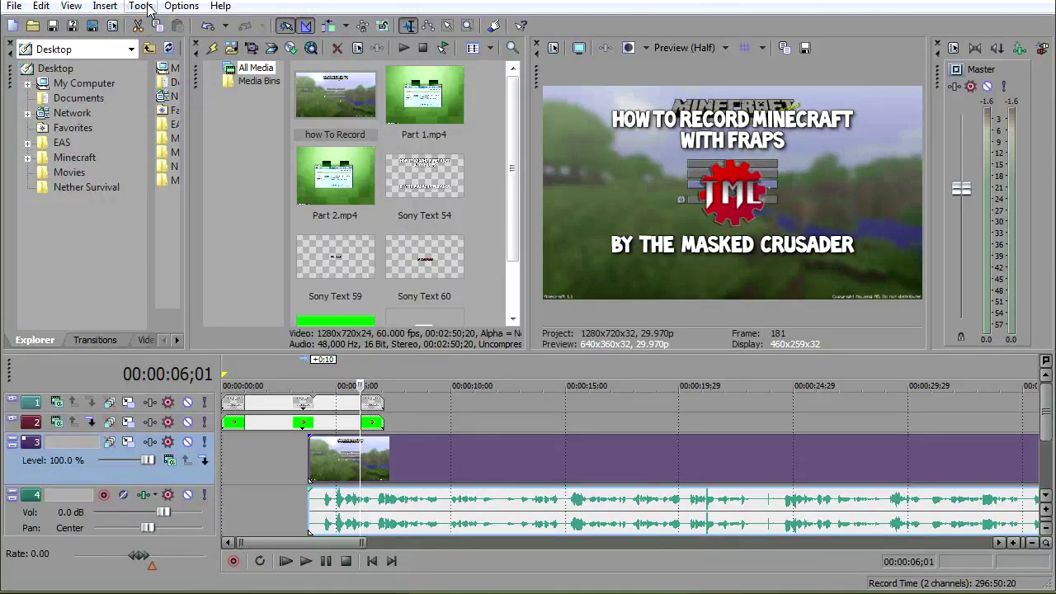
left_click_drag(514, 141, 506, 71)
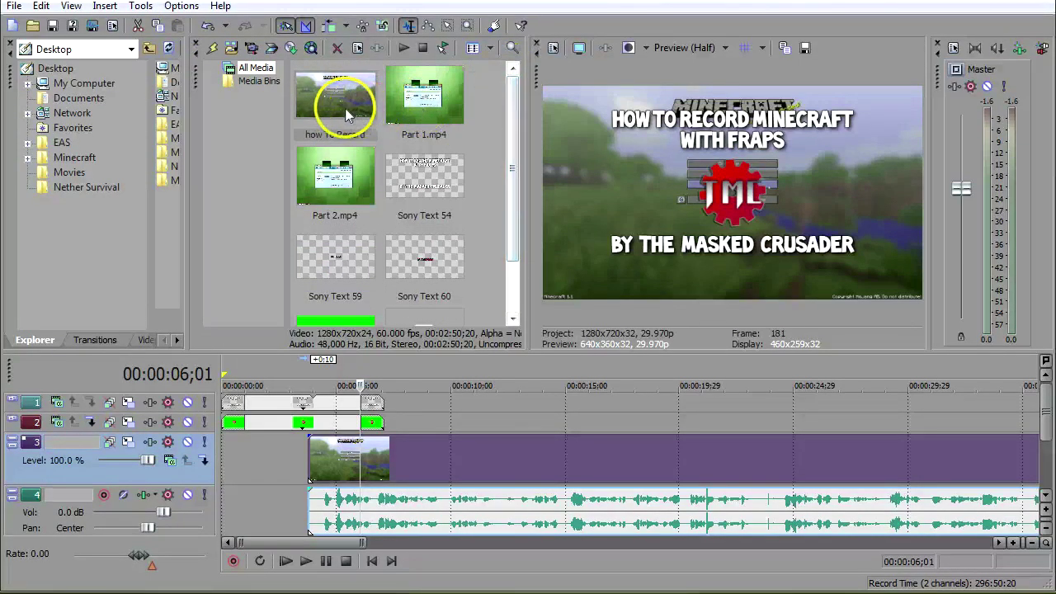
left_click(324, 99)
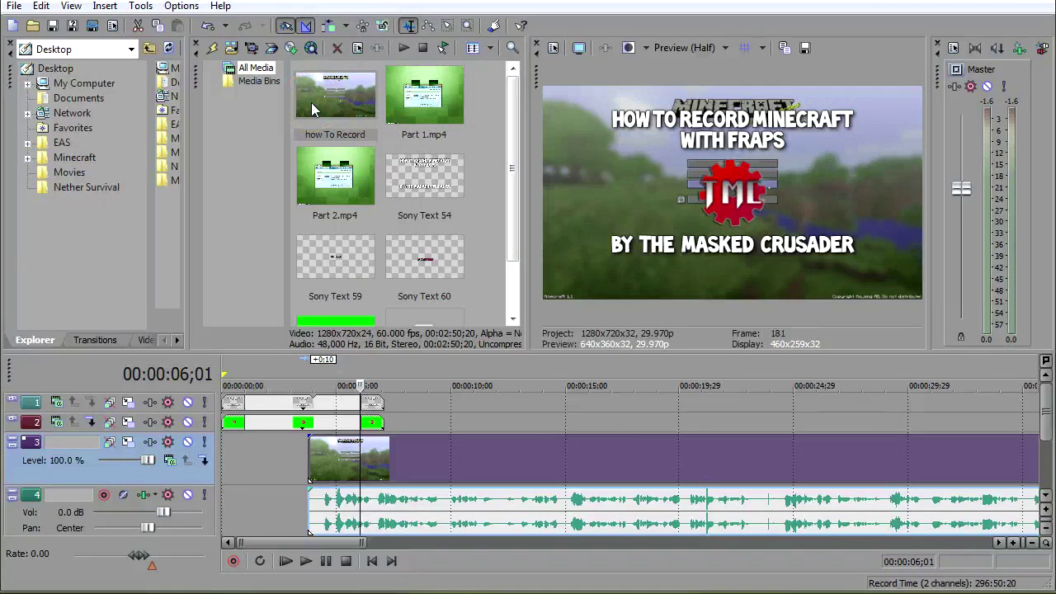
left_click(310, 114)
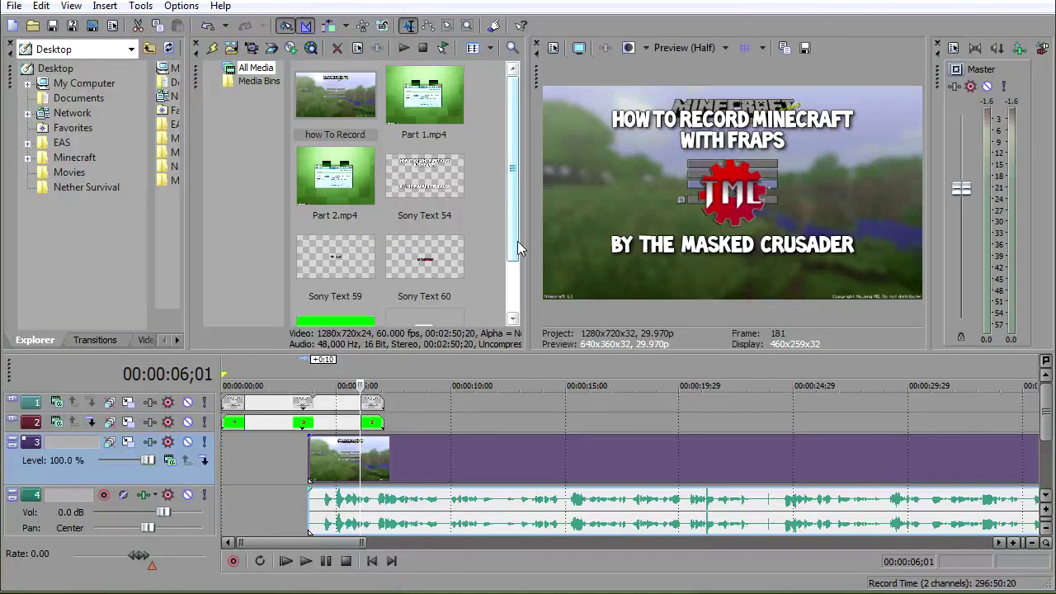
left_click_drag(517, 241, 513, 294)
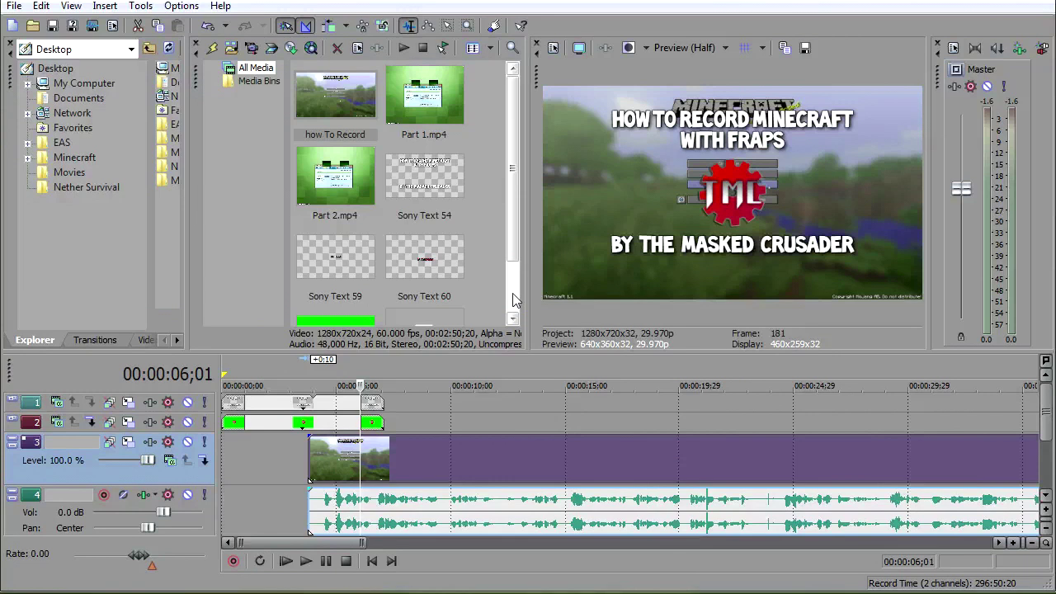
left_click(496, 301)
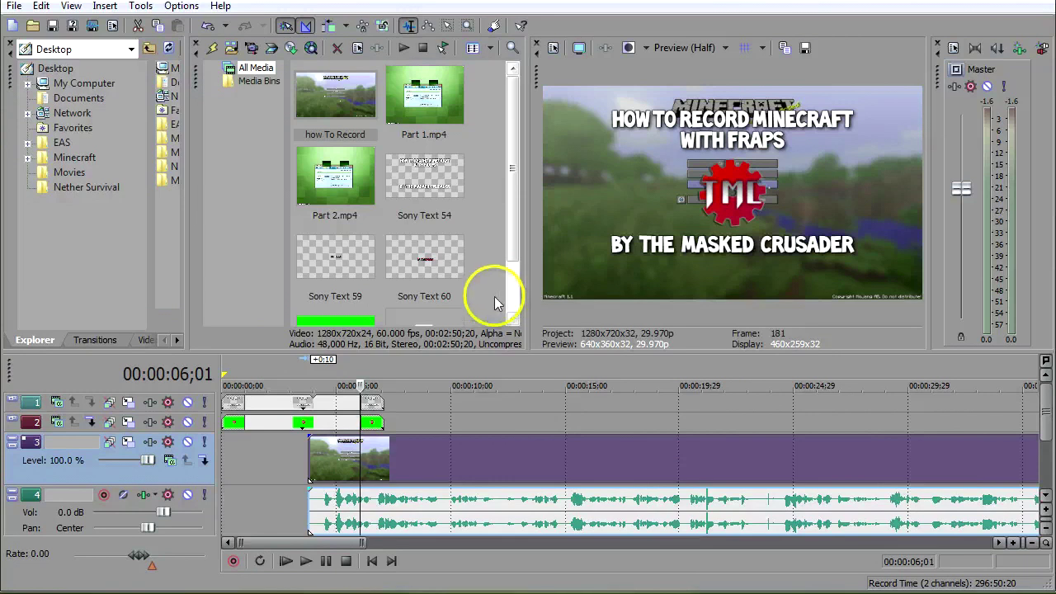
left_click(503, 301)
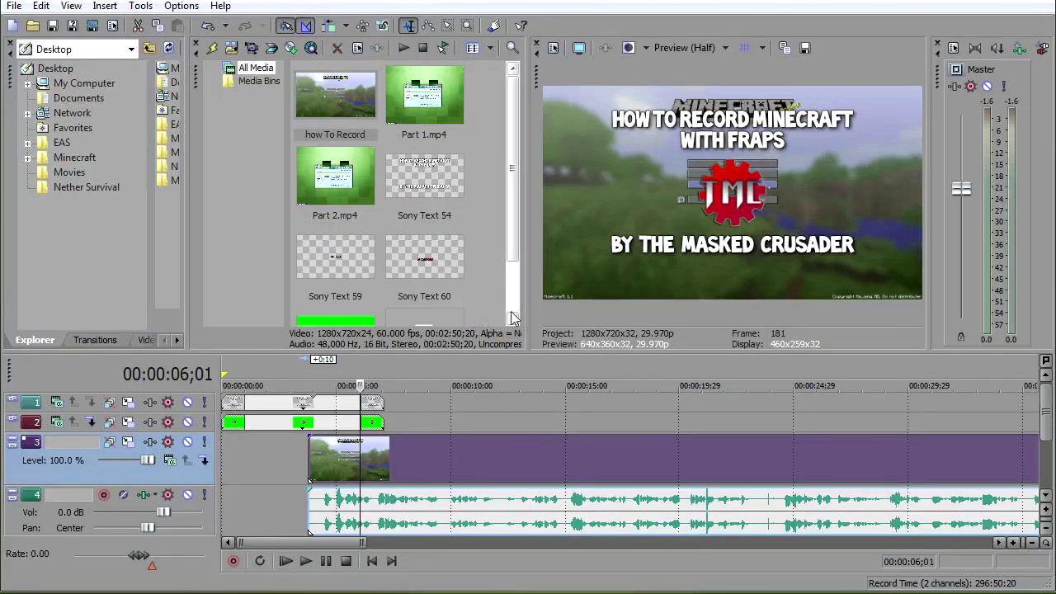